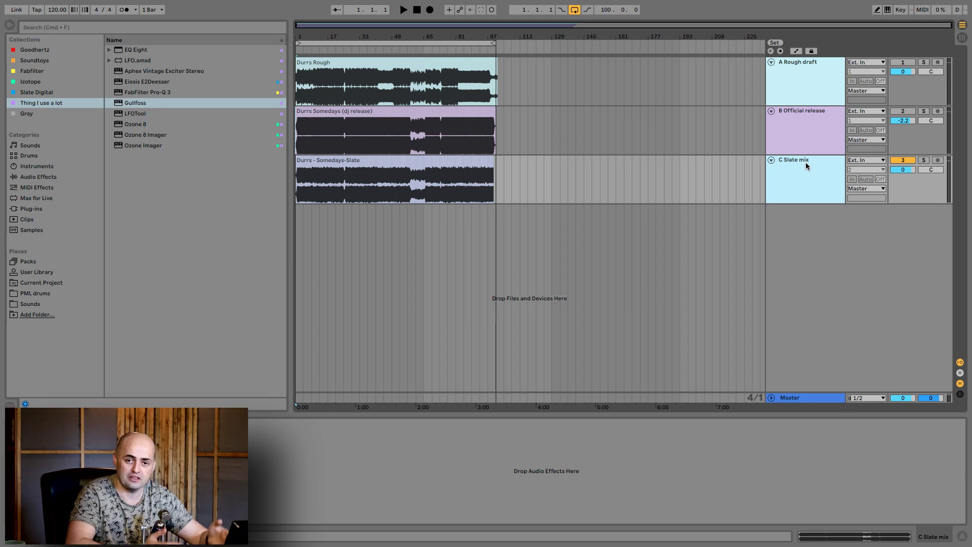
Step: Solo the A Rough draft track so the other two tracks are silent
key(Up)
key(Up)
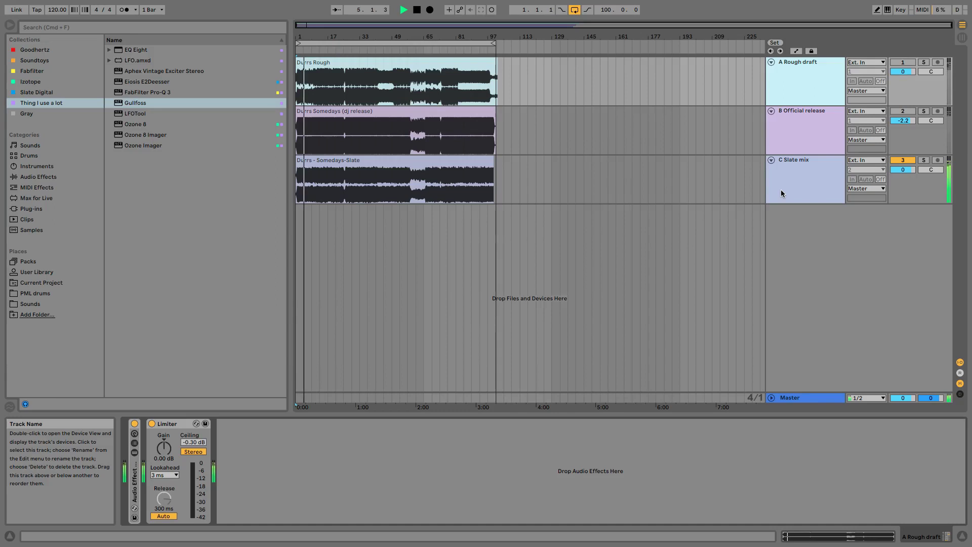
Step: Keep swapping the solo between B Official release (2) and C Slate mix (3) during playback
key(2)
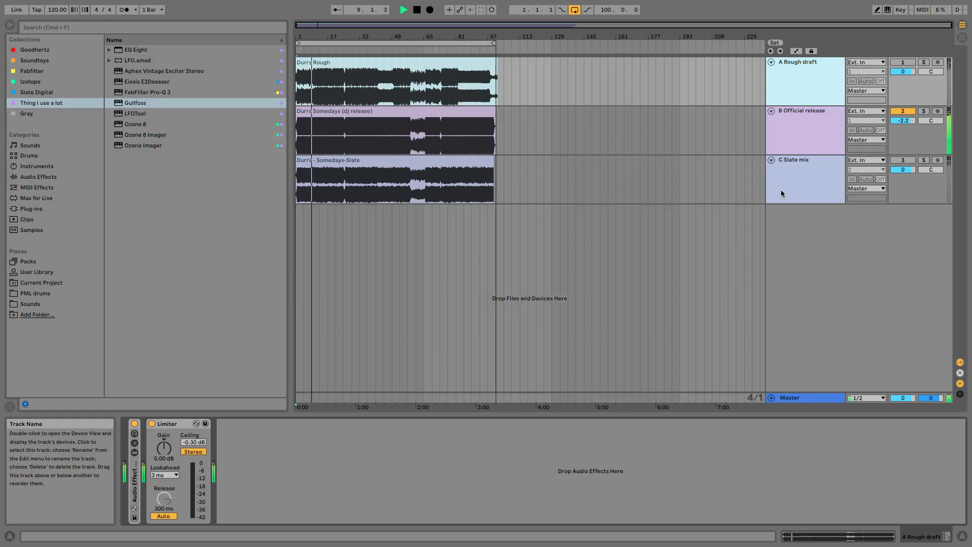
key(3)
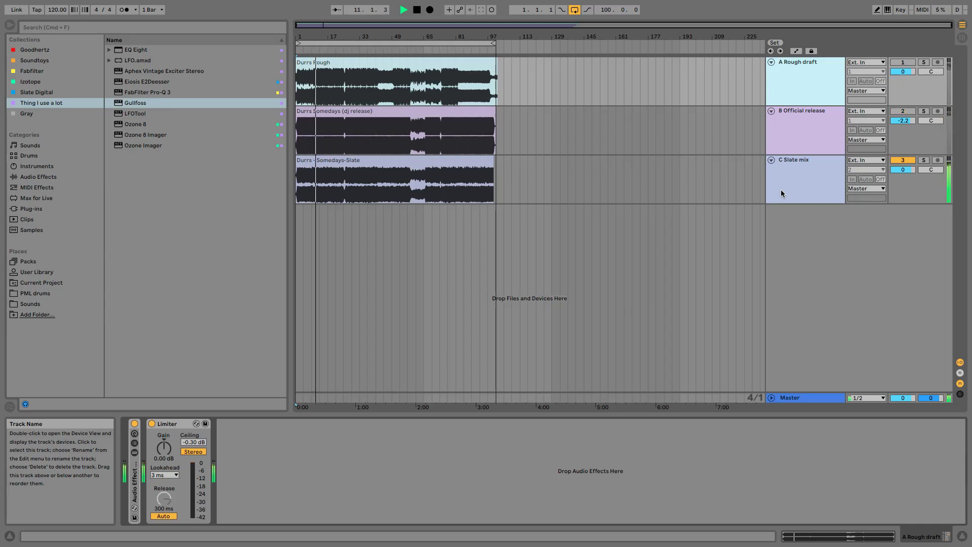
key(2)
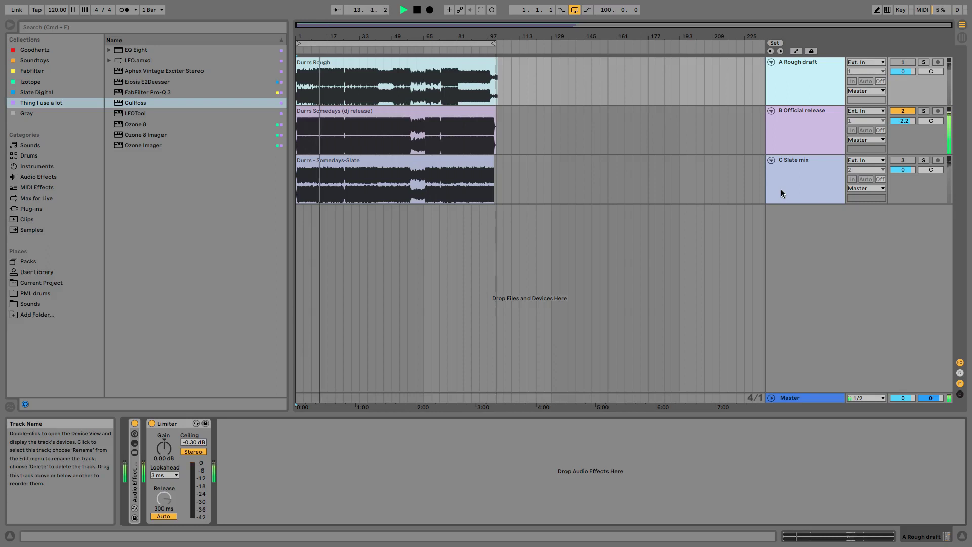
key(3)
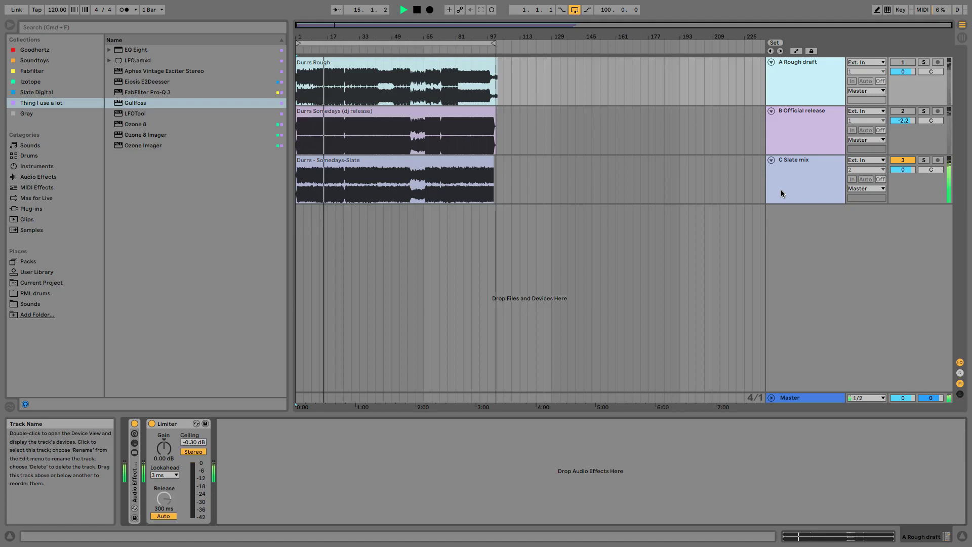
key(2)
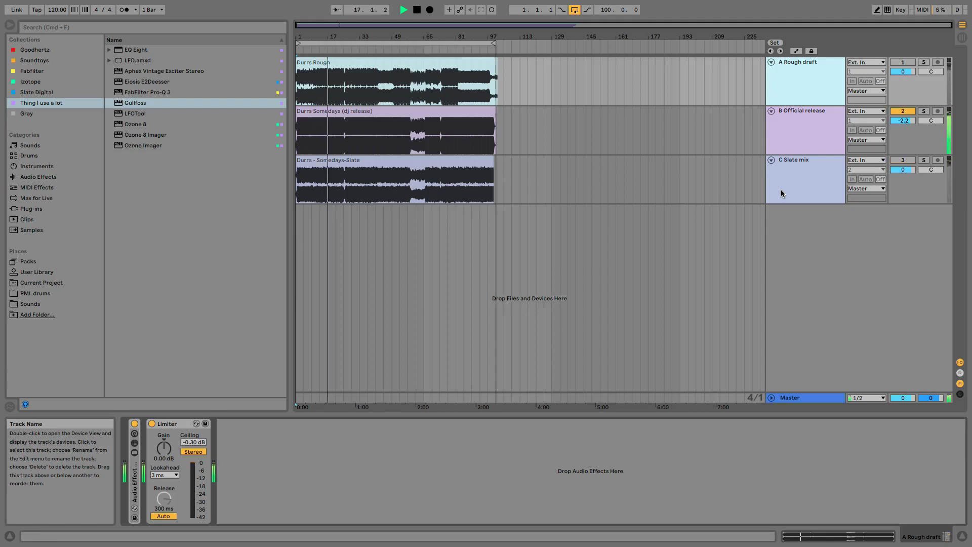
key(3)
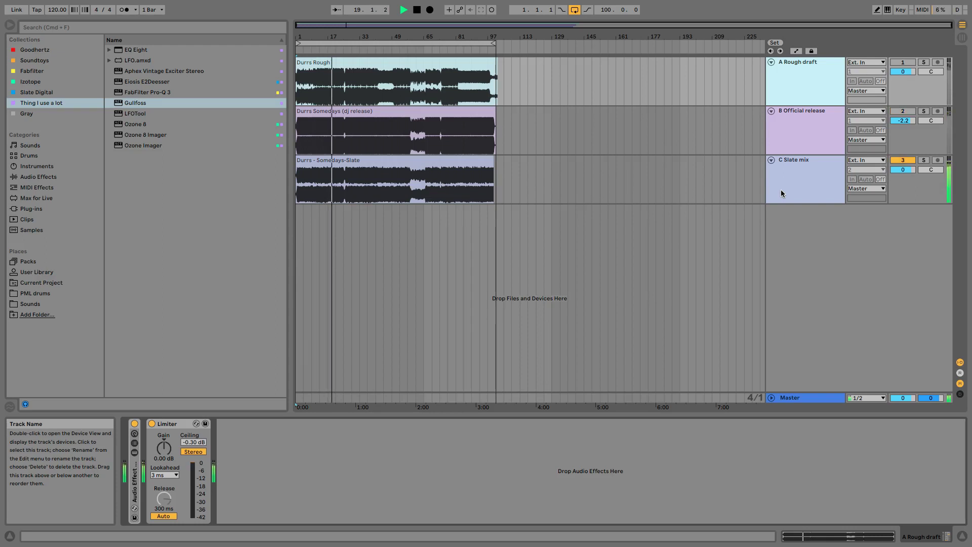
key(2)
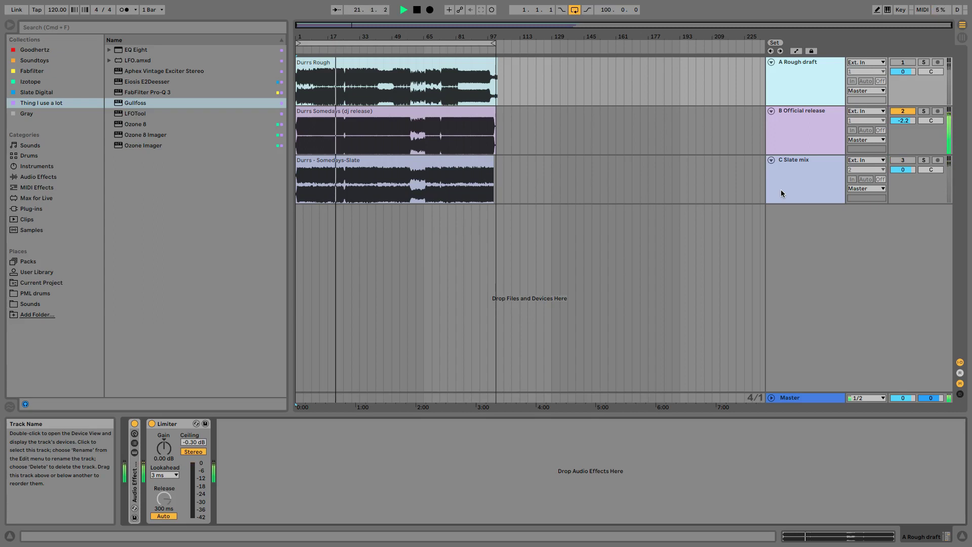
key(3)
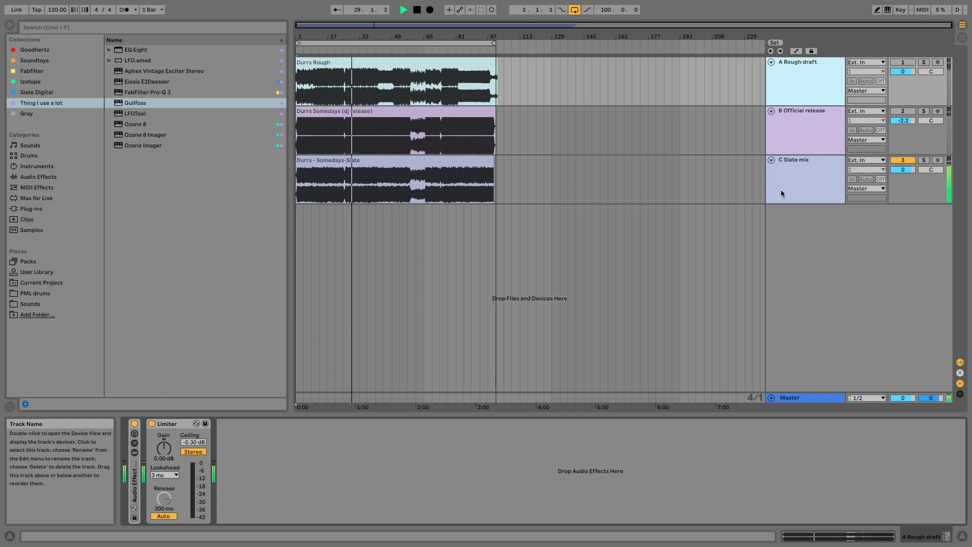
key(2)
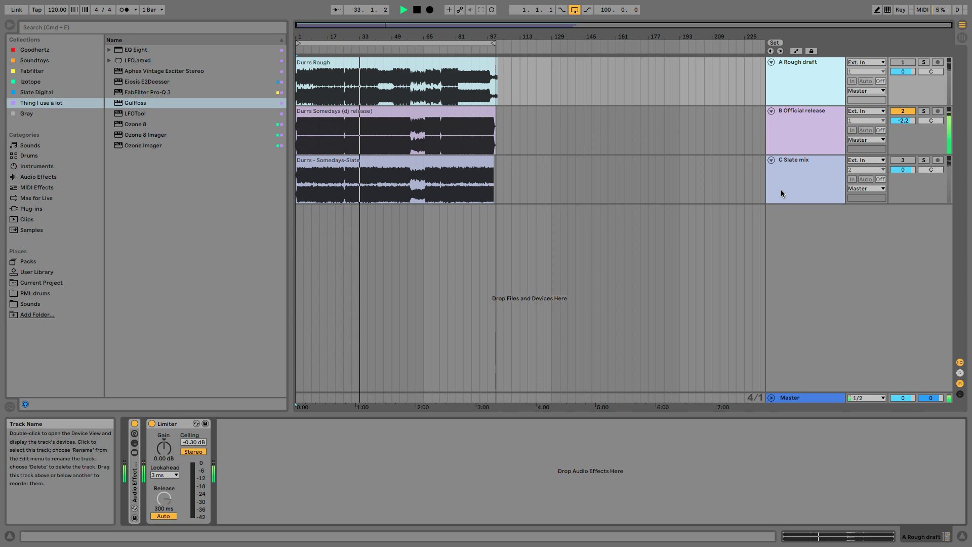
key(3)
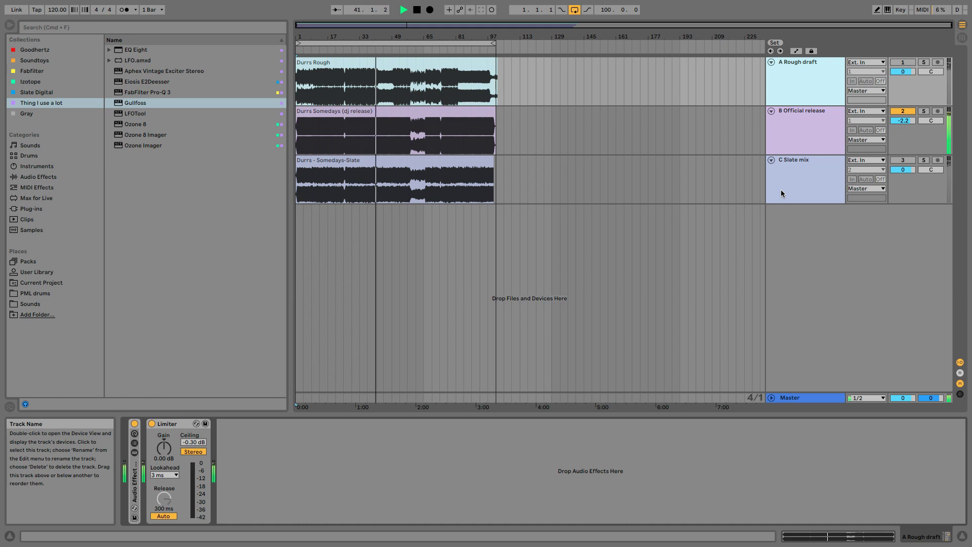
key(3)
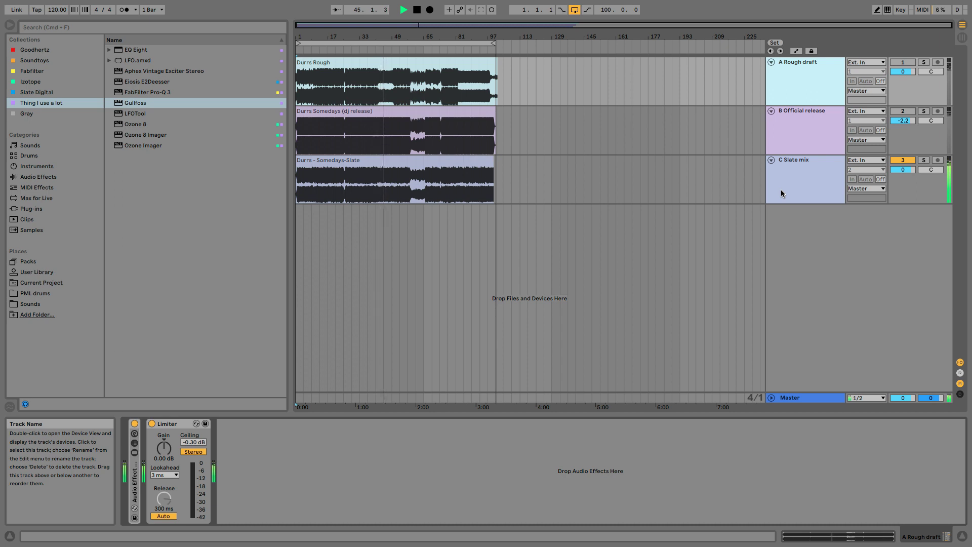
key(2)
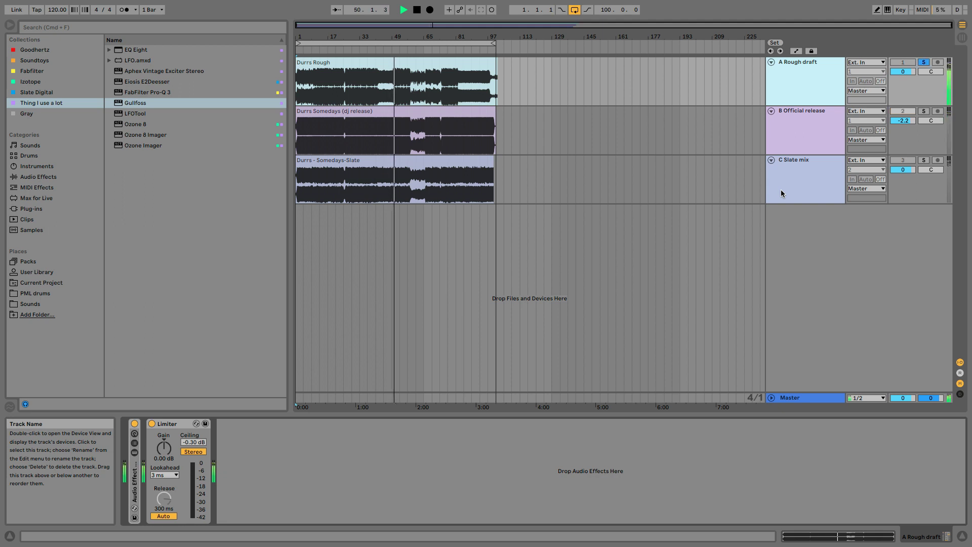
Step: Cycle the exclusive solo among tracks 1, 2 and 3, landing on track 3, C Slate mix
key(1)
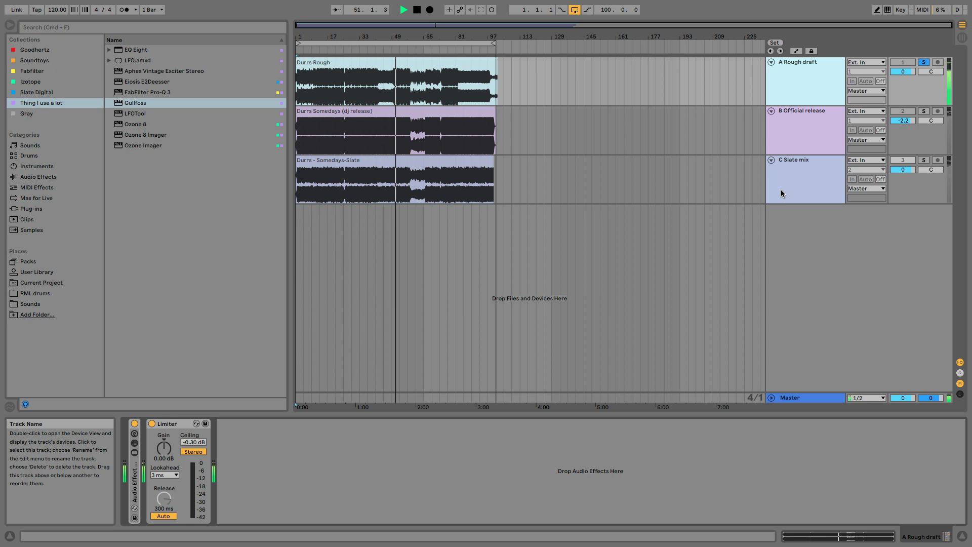
key(3)
key(2)
key(1)
key(3)
key(2)
key(3)
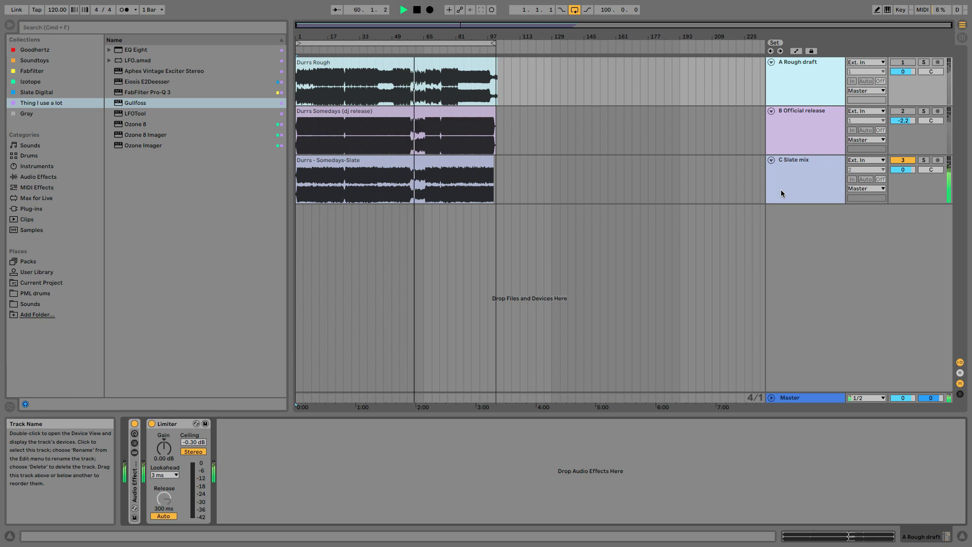
key(2)
key(1)
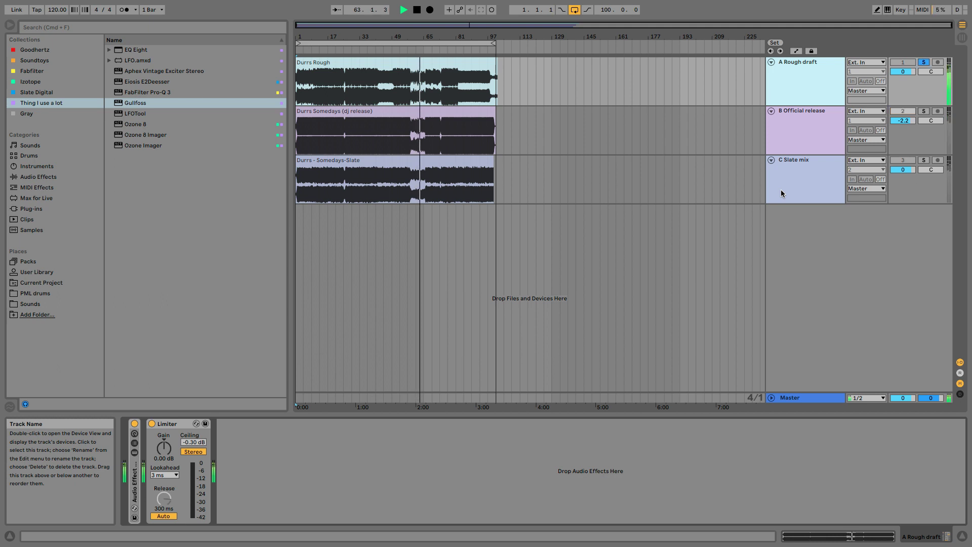
key(3)
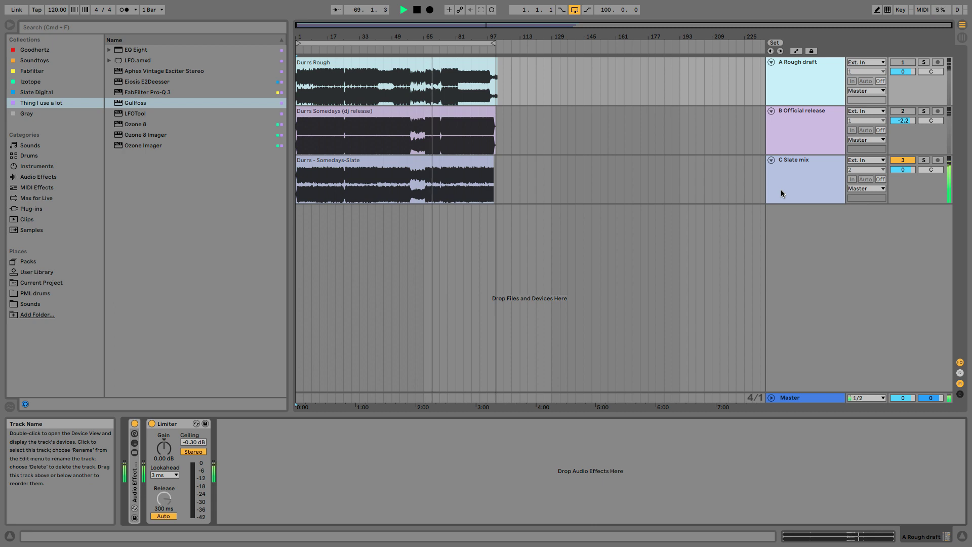
Step: Toggle solo between tracks 2 and 3 with brief track 1 checks, finishing on track 2
key(2)
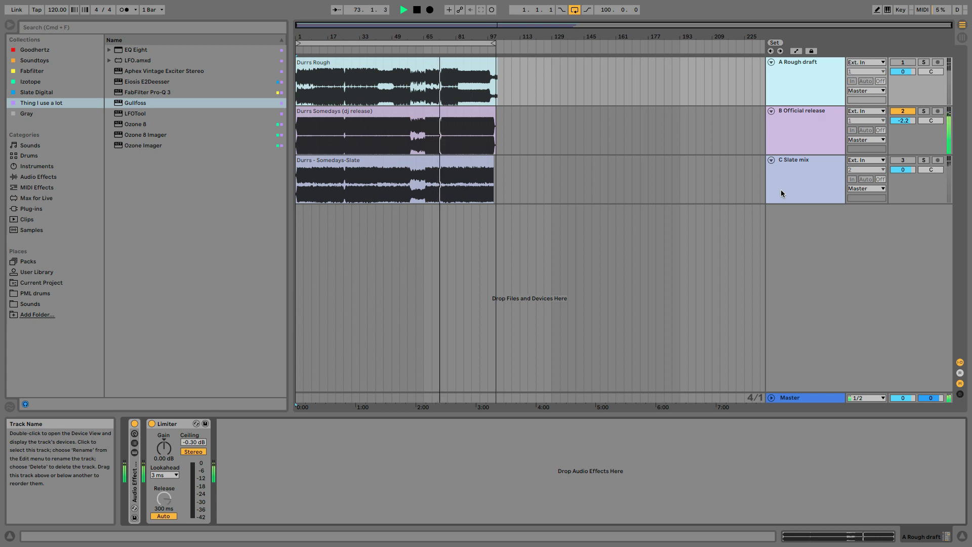
key(3)
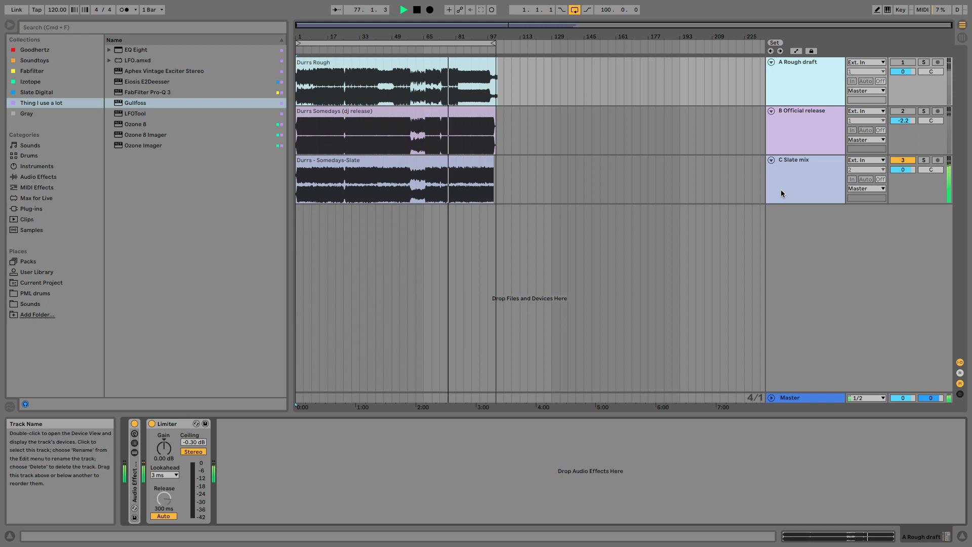
key(2)
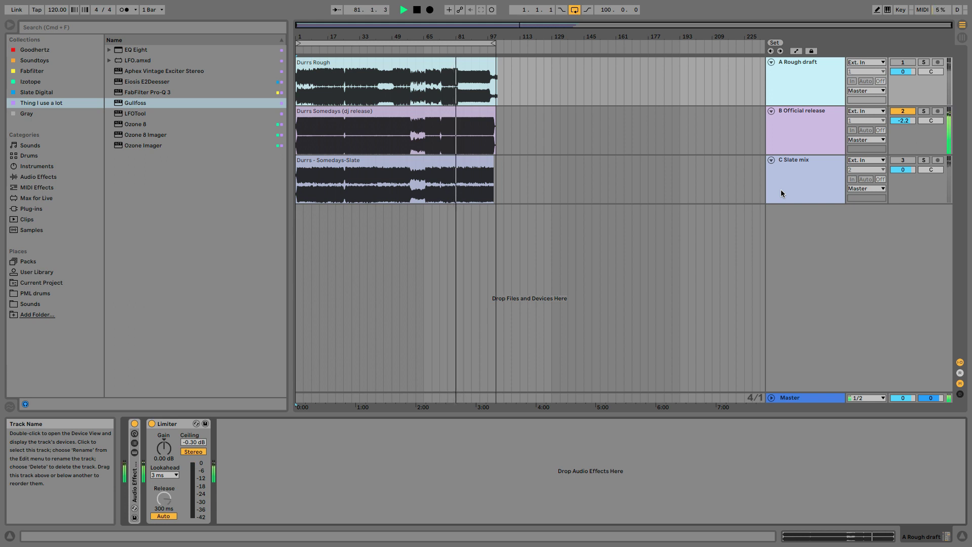
key(3)
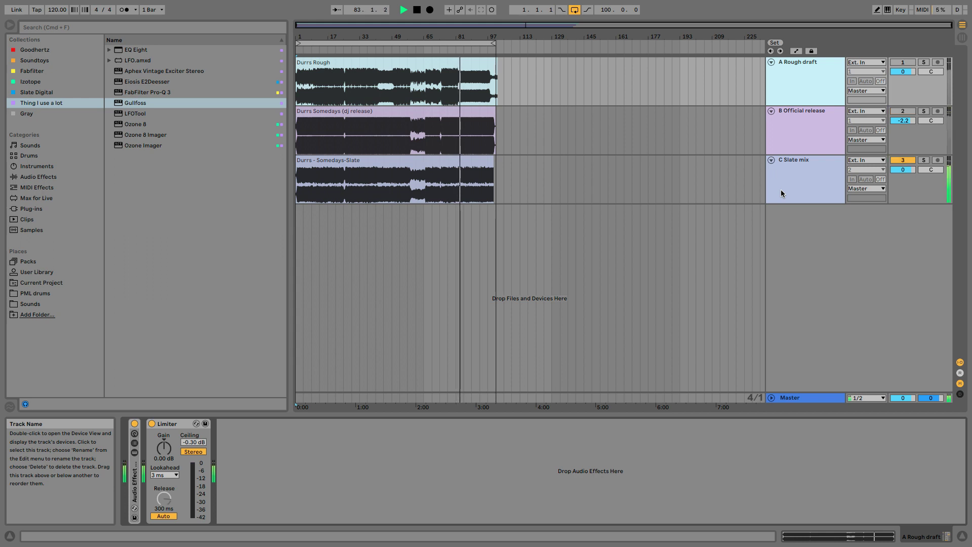
key(2)
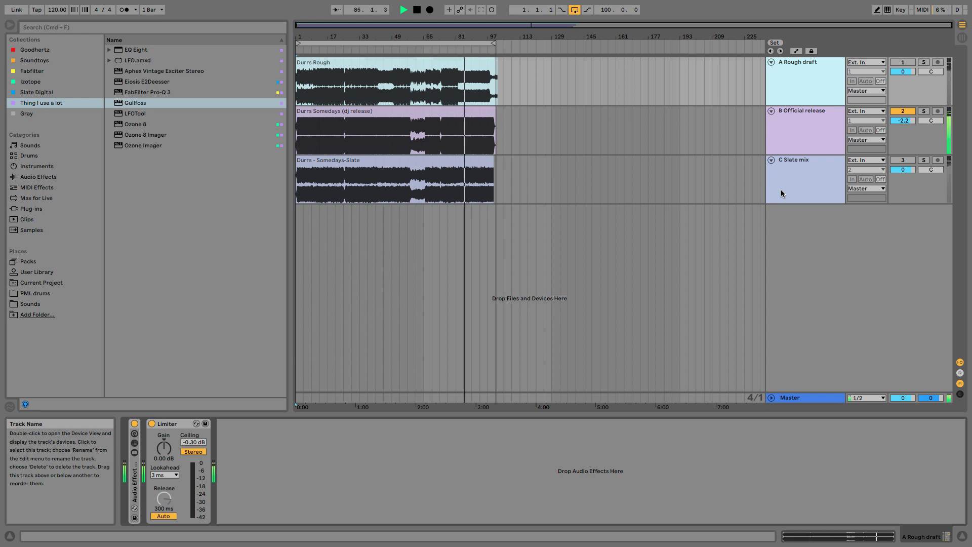
key(1)
key(2)
key(3)
key(2)
key(1)
key(2)
key(3)
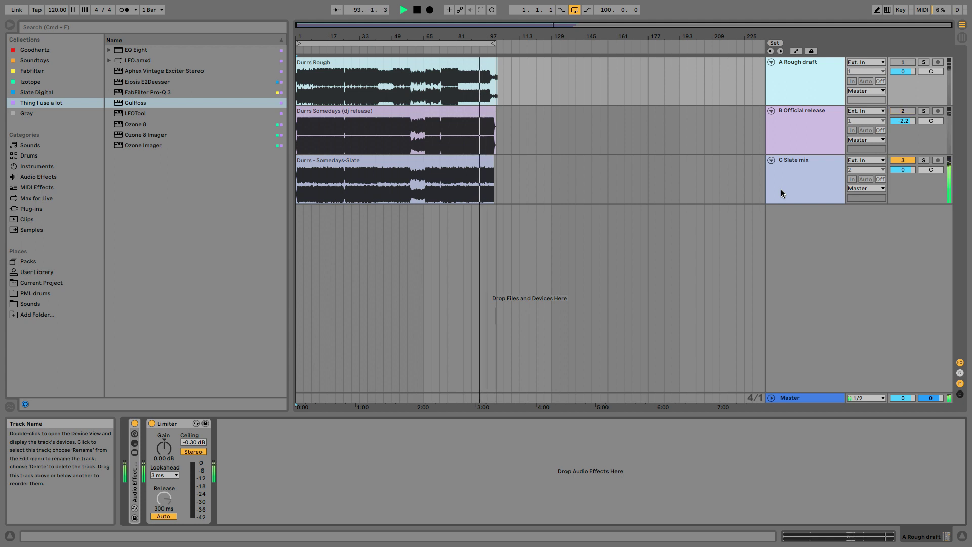
key(2)
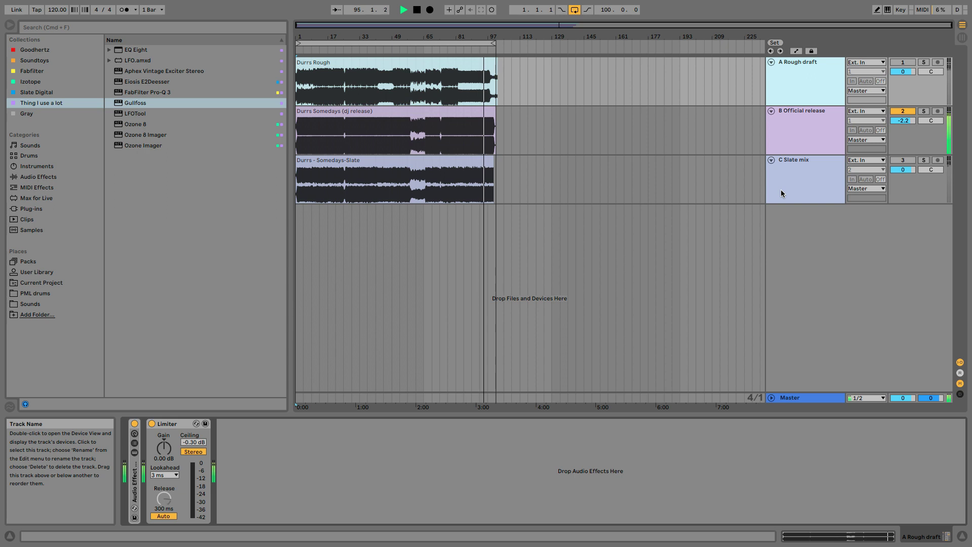
key(3)
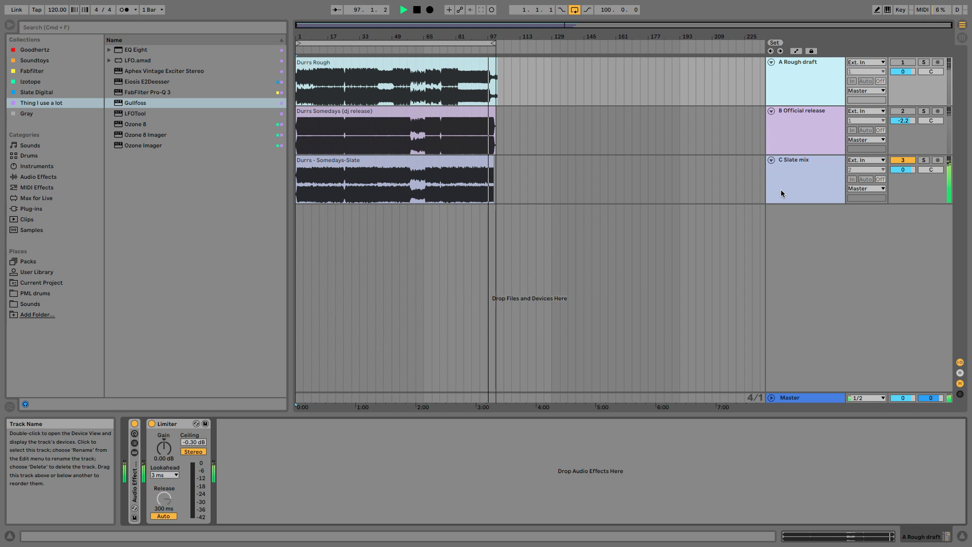
key(2)
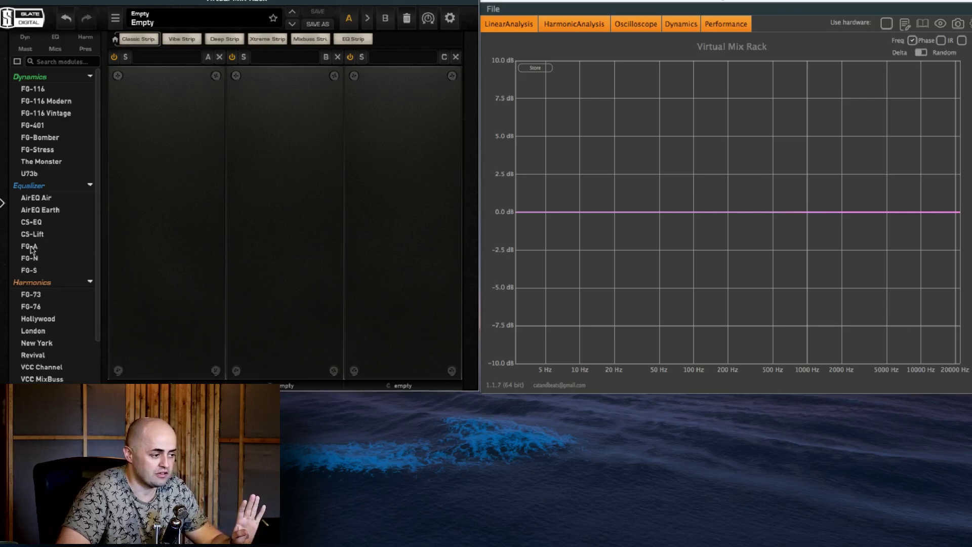
Step: Load the FG-A EQ into slot A and briefly bypass it to compare against flat
drag(29, 246, 126, 246)
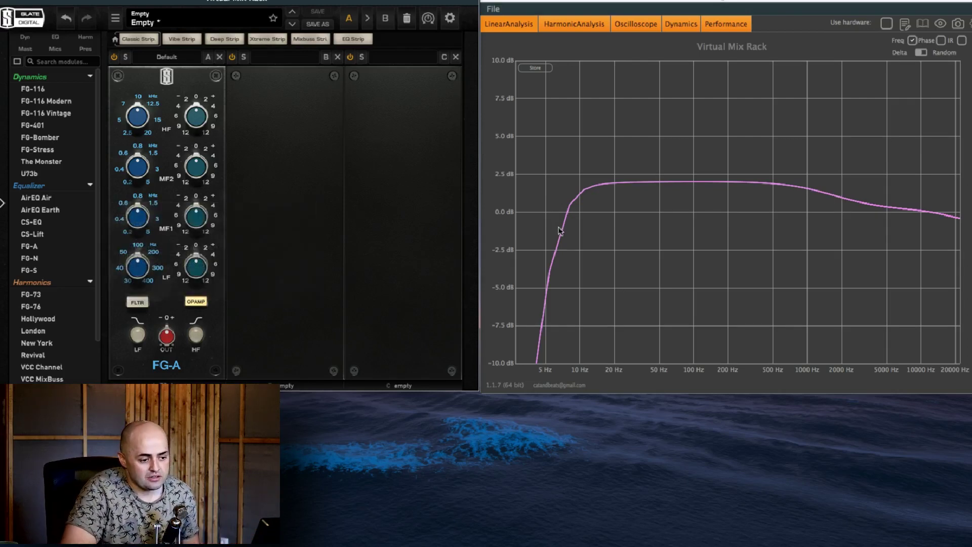
click(113, 57)
click(113, 58)
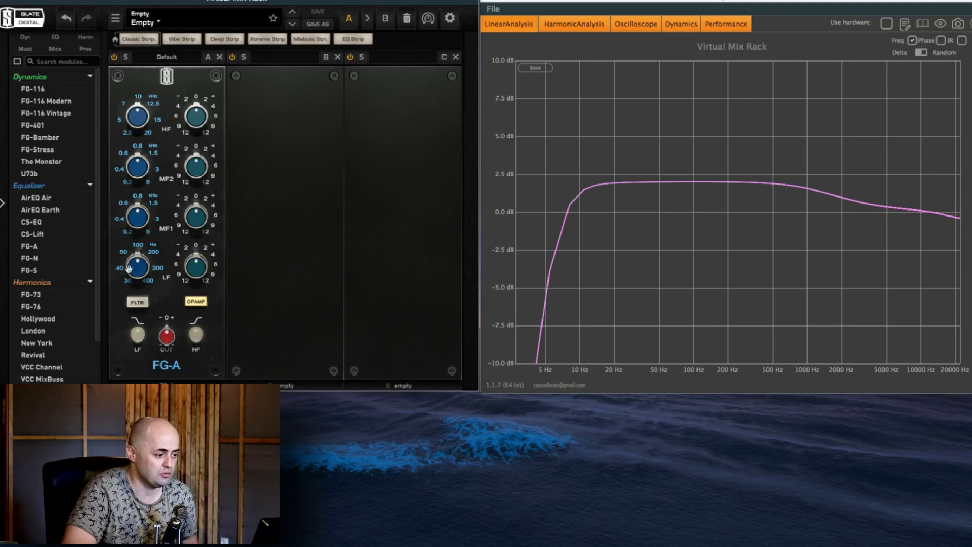
scroll(53, 350, down, 1)
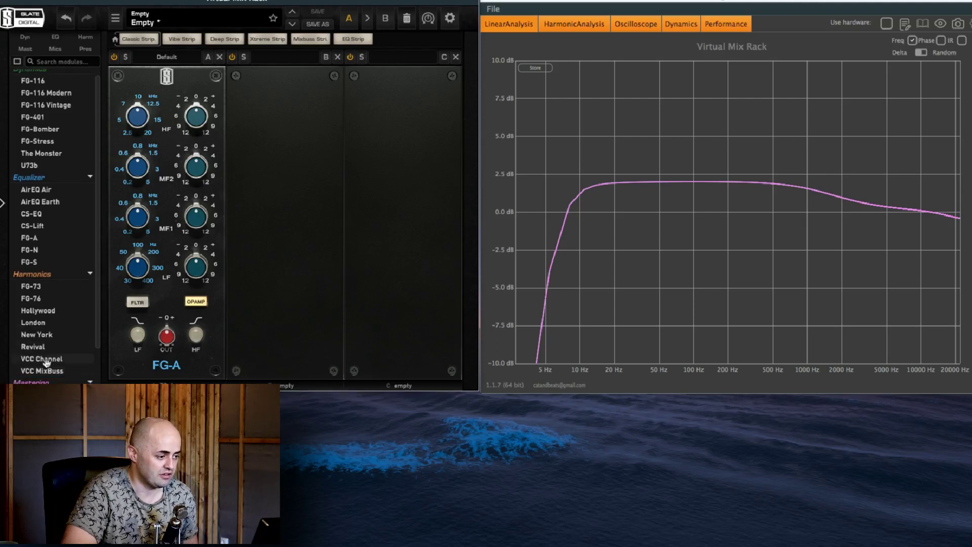
scroll(51, 354, down, 3)
Step: Add Trimmer at -1.98 dB, then replace FG-A and Trimmer with the FG-N EQ
click(45, 359)
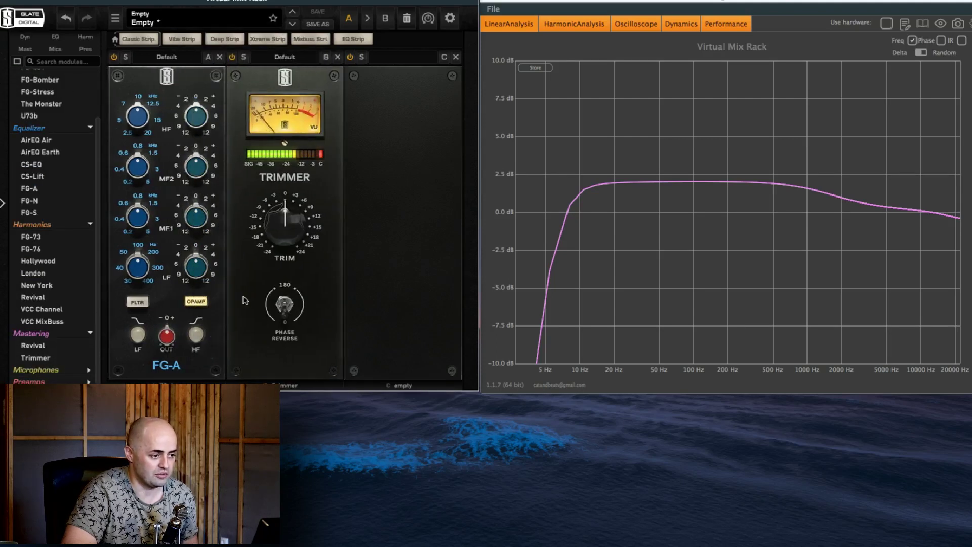
drag(287, 221, 289, 229)
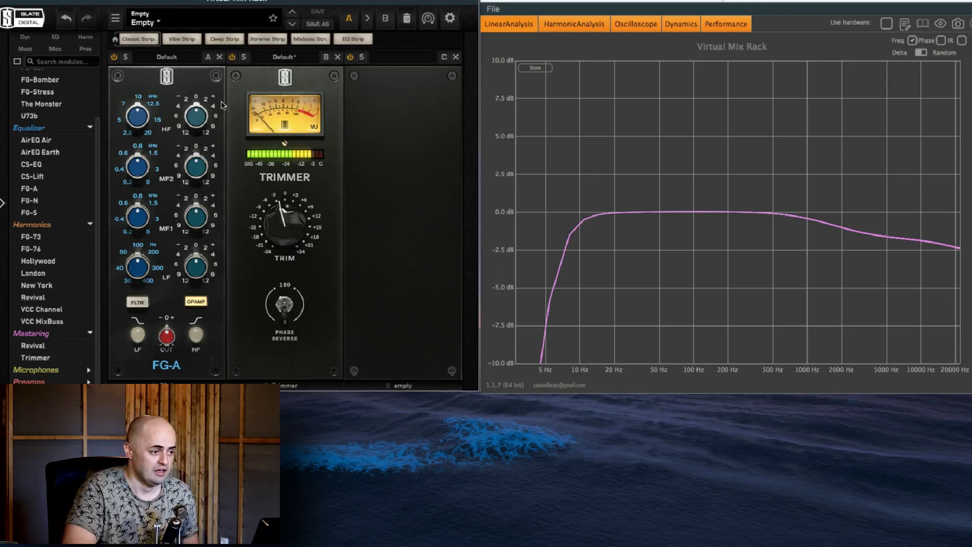
click(219, 57)
click(219, 57)
click(30, 200)
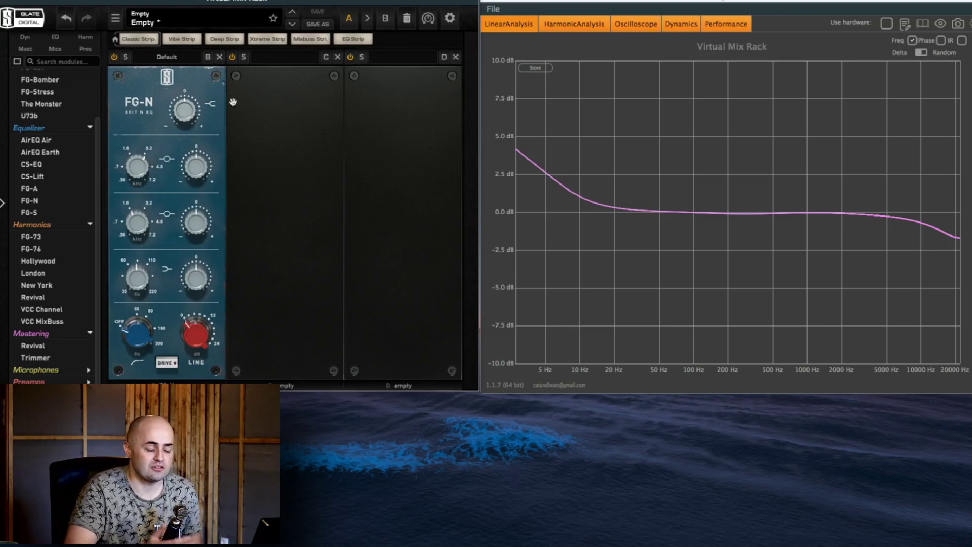
Step: Switch to HarmonicAnalysis and bypass FG-N briefly to compare its harmonics
click(573, 29)
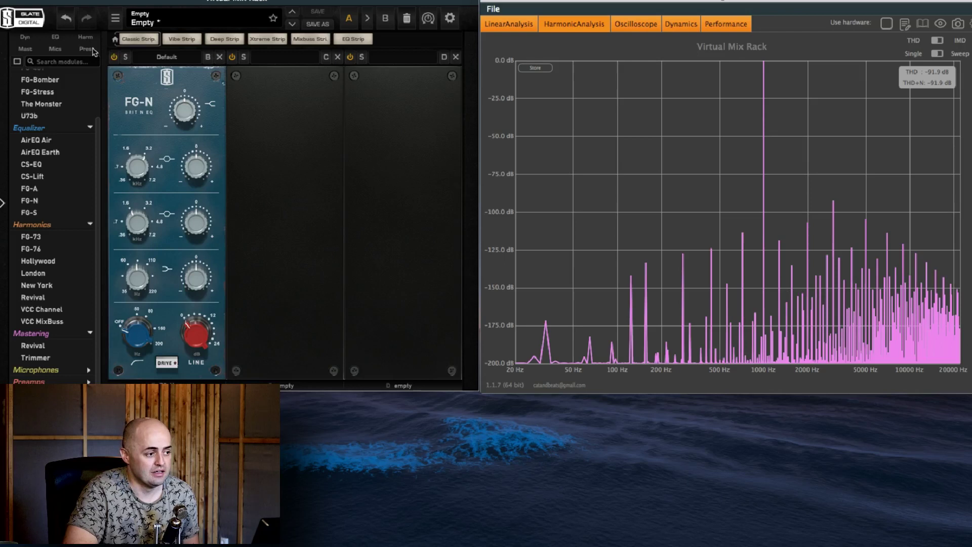
click(111, 59)
click(112, 58)
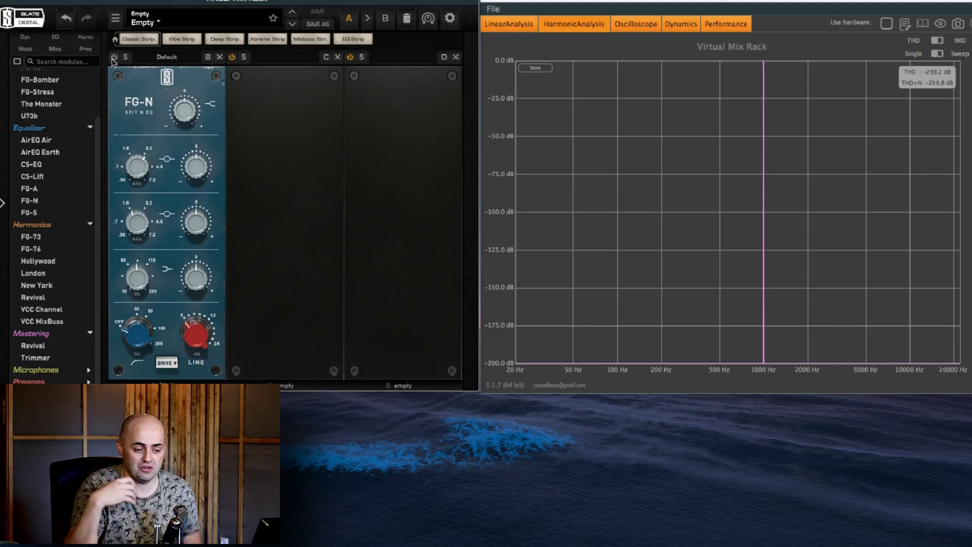
click(113, 60)
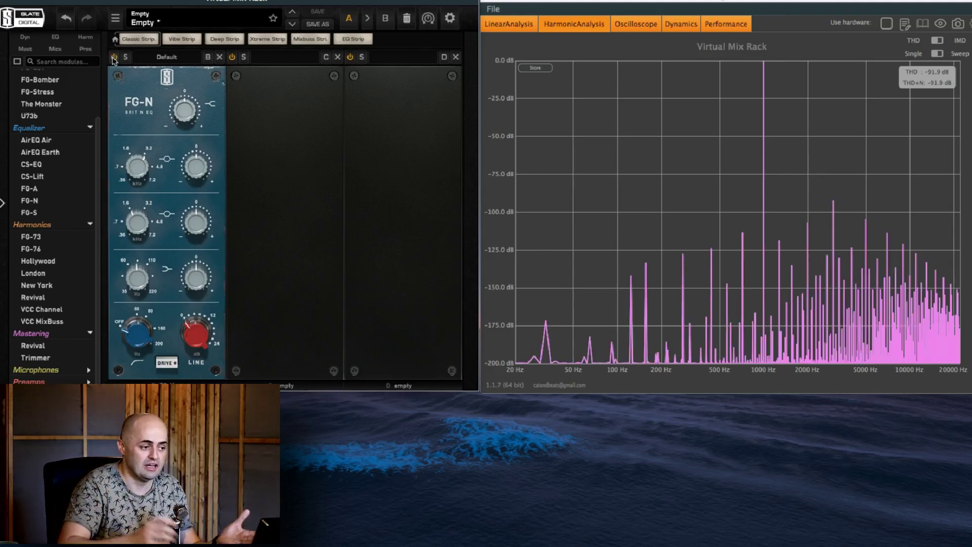
Step: Set FG-N gain to +2.51 dB, high-mid to 3.95 kHz and line output to 4.66 dB
mouse_move(183, 114)
drag(183, 113, 181, 105)
drag(195, 169, 174, 173)
drag(193, 347, 192, 332)
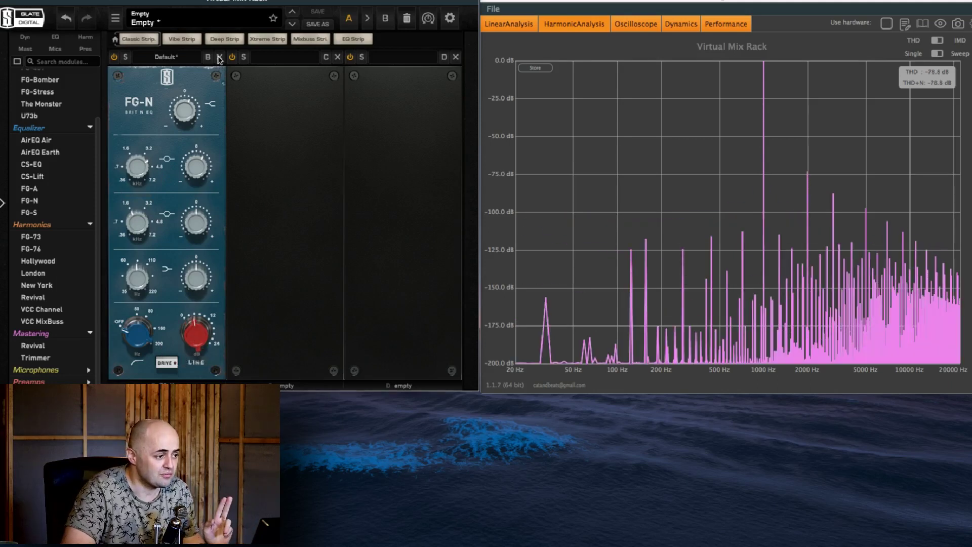
Step: Measure the FG-401 and then The Monster compressors, returning to LinearAnalysis
click(219, 57)
scroll(58, 150, up, 3)
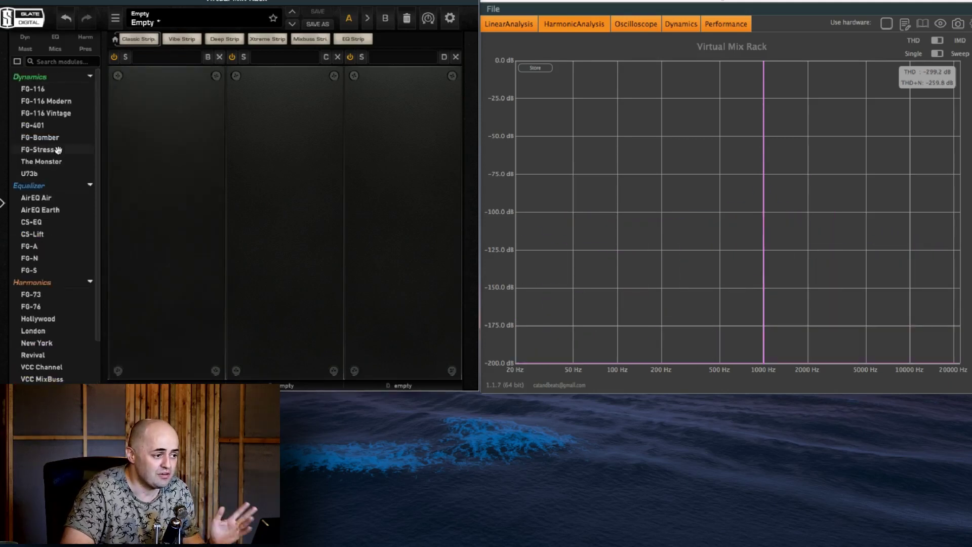
double_click(39, 125)
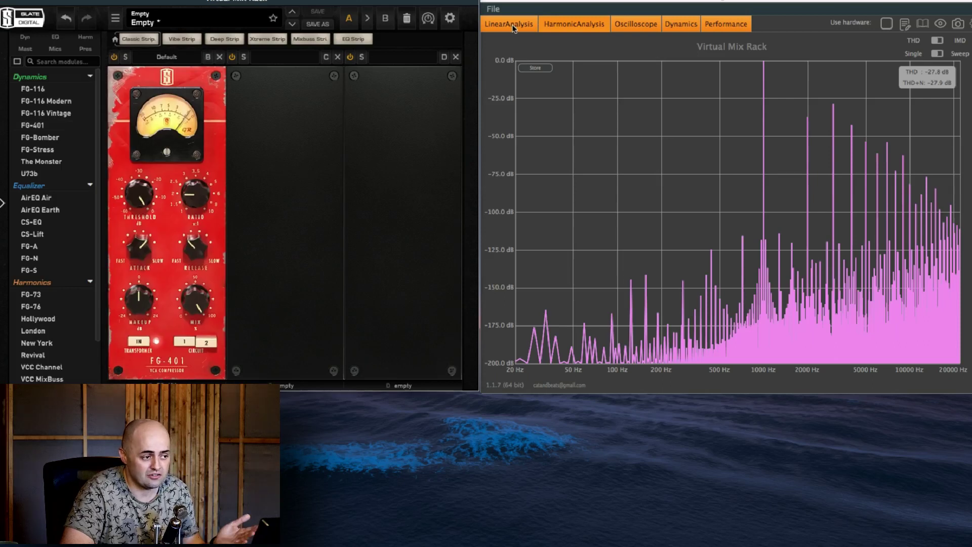
click(219, 57)
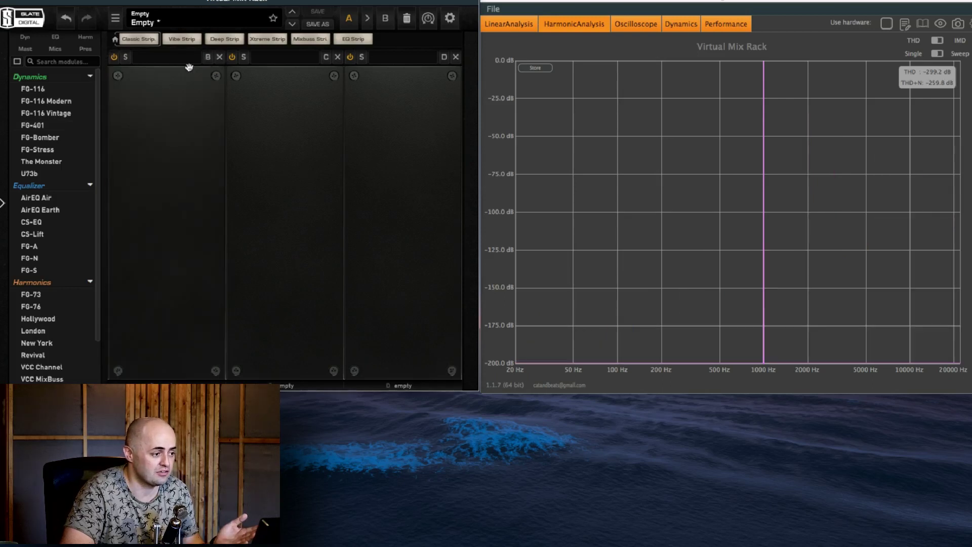
double_click(45, 161)
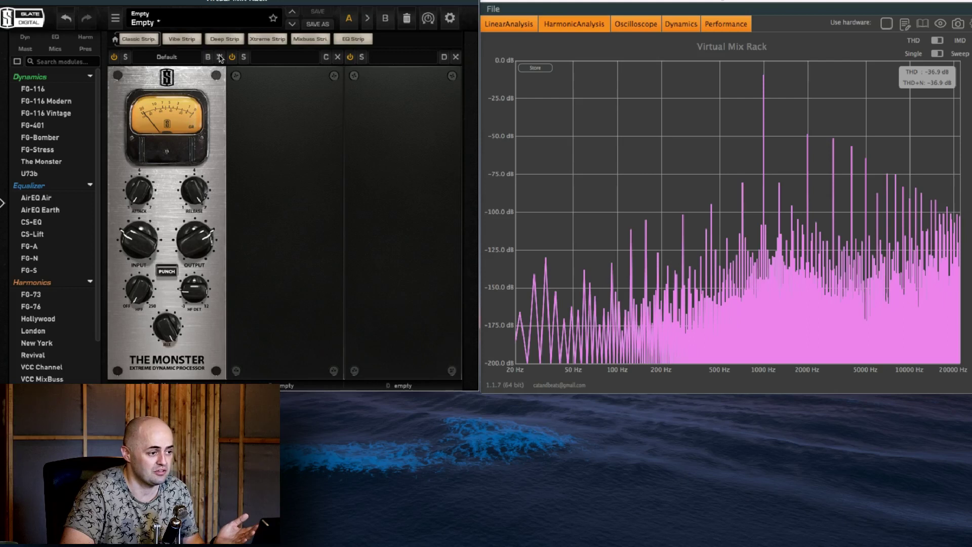
click(524, 24)
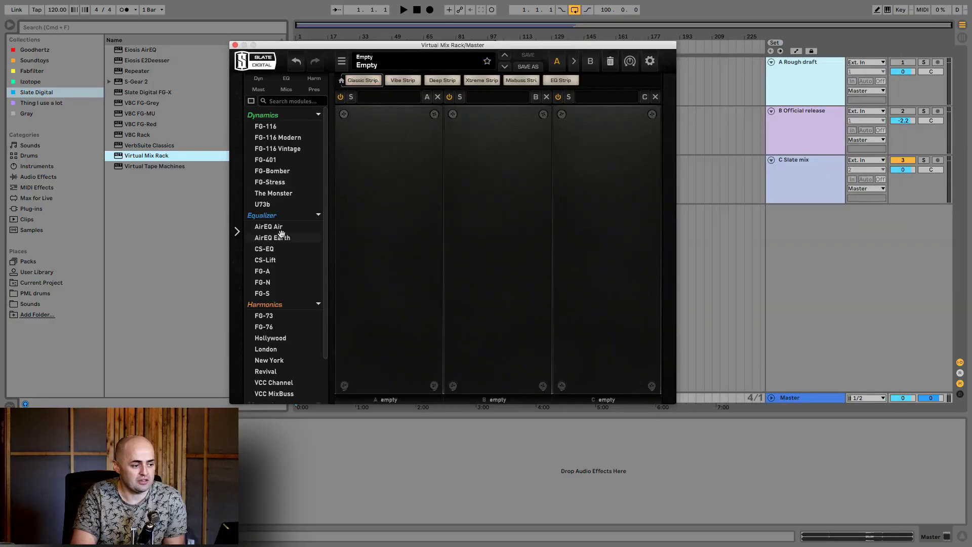
Step: Place FG-N in slot A of the Master's Virtual Mix Rack and raise its gain to about +1.3 dB
drag(262, 282, 388, 253)
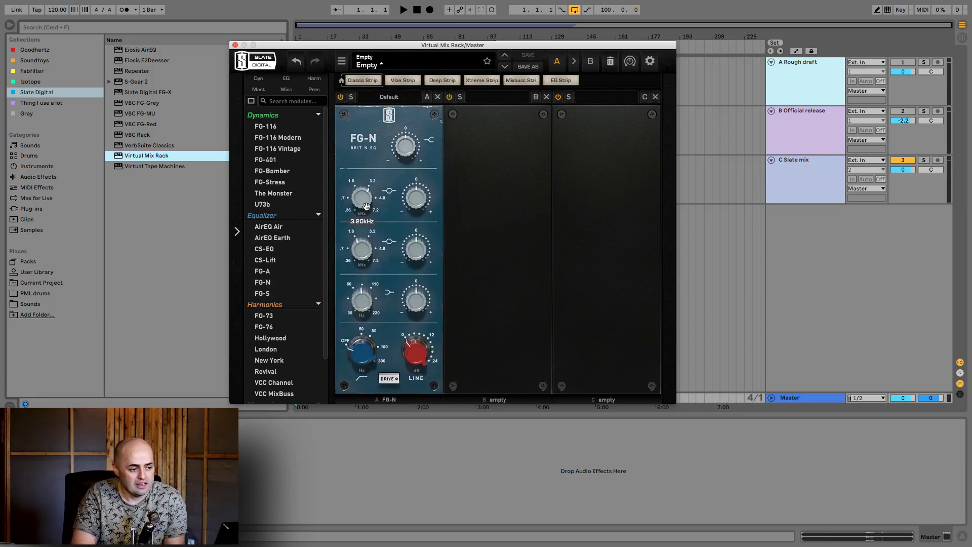
scroll(404, 145, up, 1)
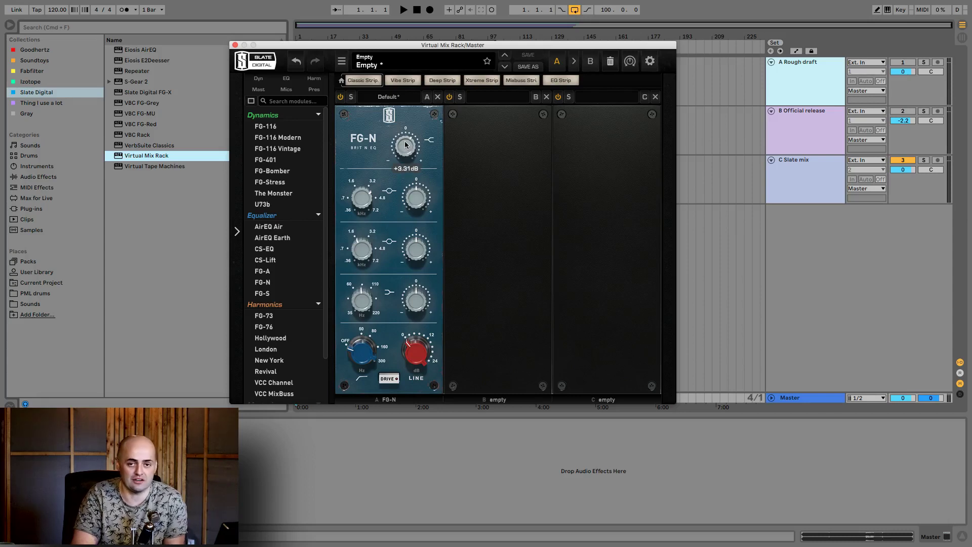
drag(404, 158, 403, 147)
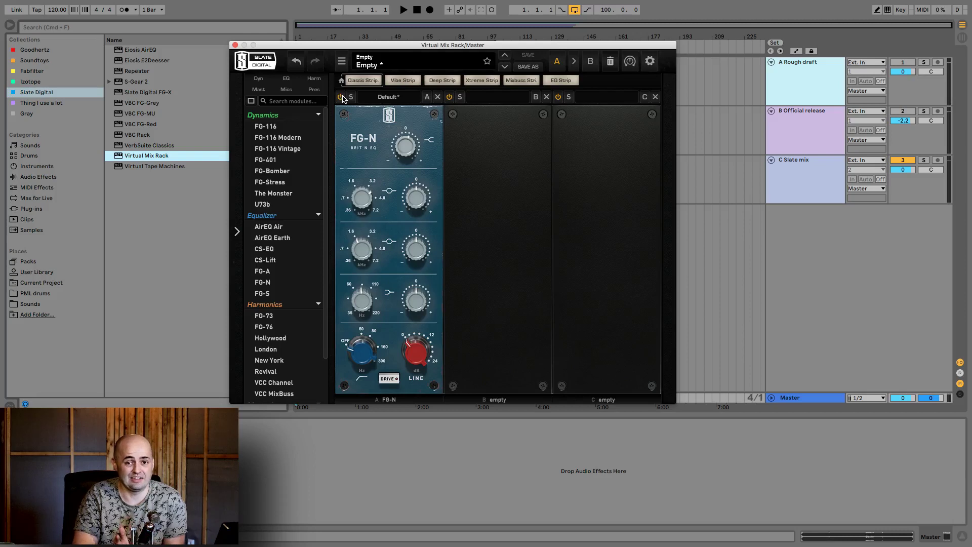
click(179, 30)
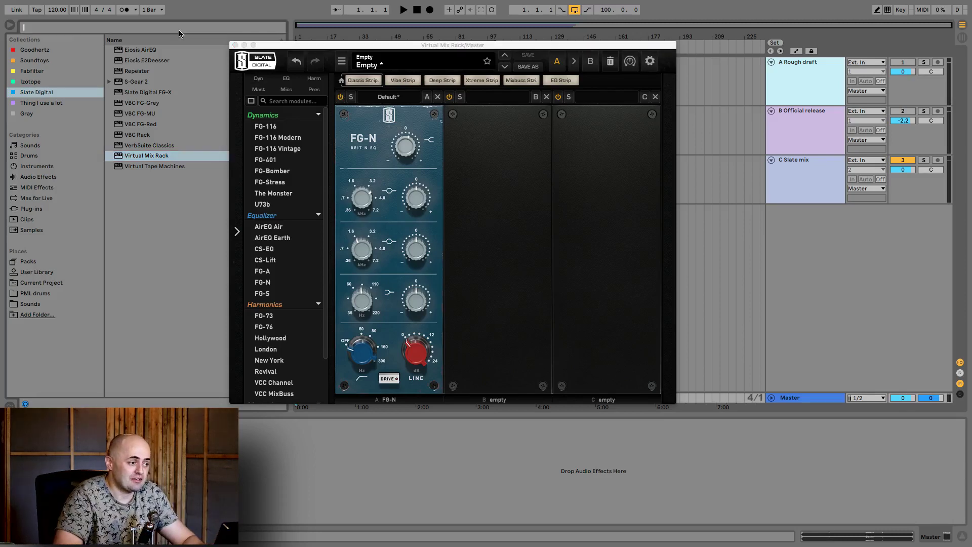
Step: Search the browser for 'sch' and add Scheps 73 Stereo to the Master track
text(scheps 73)
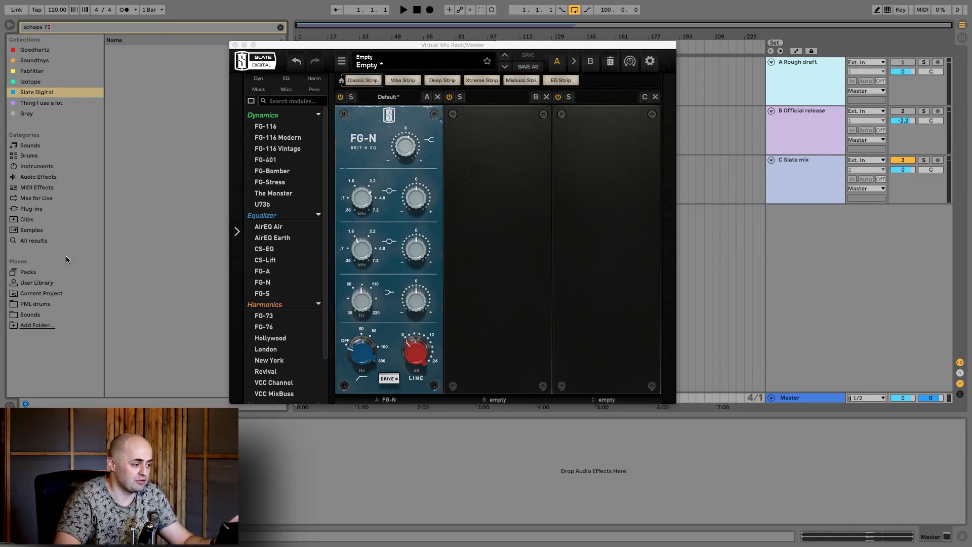
click(53, 241)
drag(122, 104, 369, 511)
Step: Set the Scheps 73 high-pass filter to 160 Hz and close its plugin window
click(287, 306)
scroll(286, 306, up, 2)
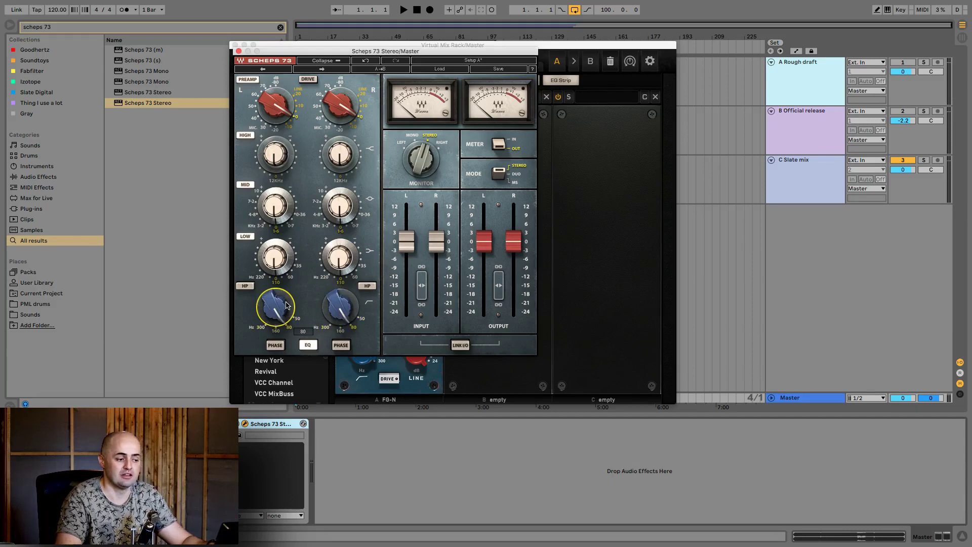
scroll(287, 305, up, 2)
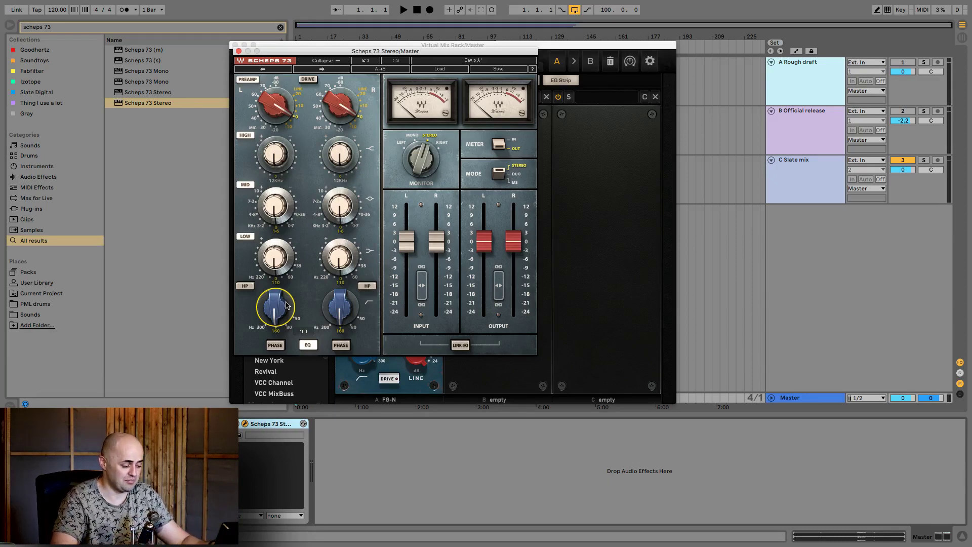
drag(269, 52, 563, 92)
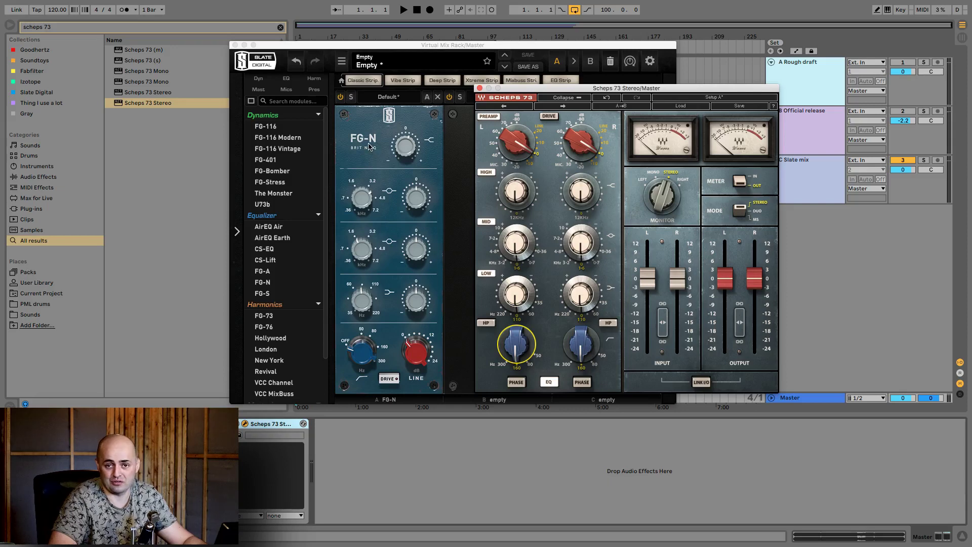
click(479, 89)
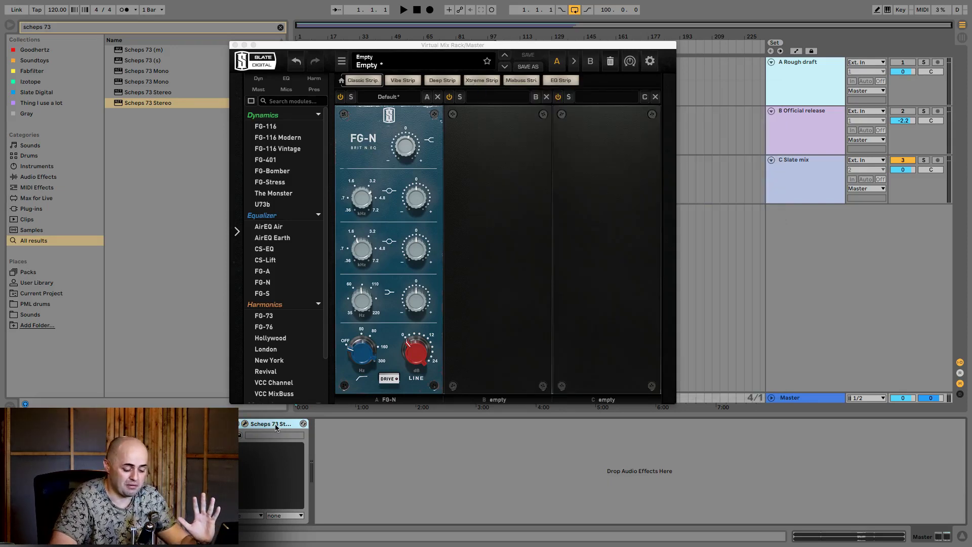
Step: Delete Scheps 73 Stereo from the Master chain and clear the 'scheps 73' browser search
key(Delete)
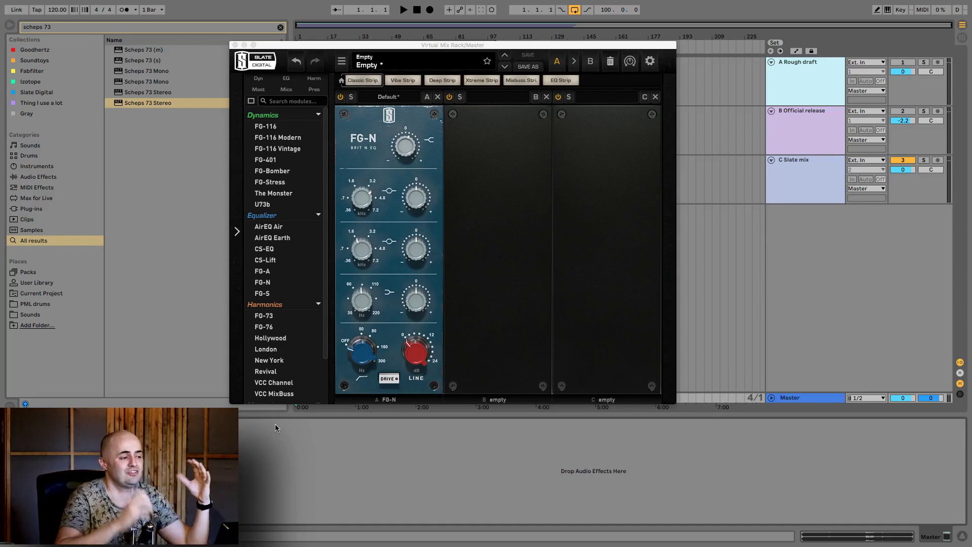
click(281, 26)
Step: Load FabFilter Pro-Q 3 onto Master and add a bell band moved to about 700 Hz
click(32, 71)
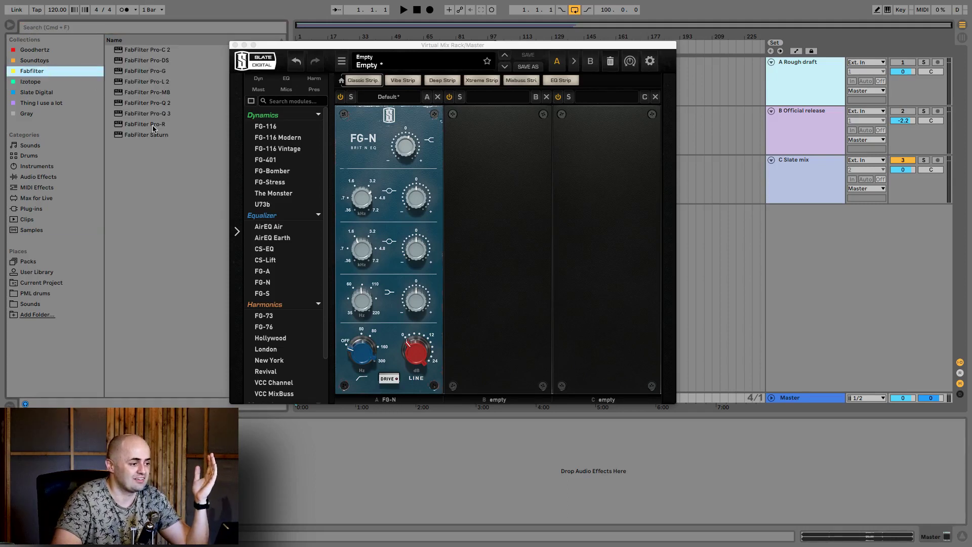
drag(152, 114, 289, 449)
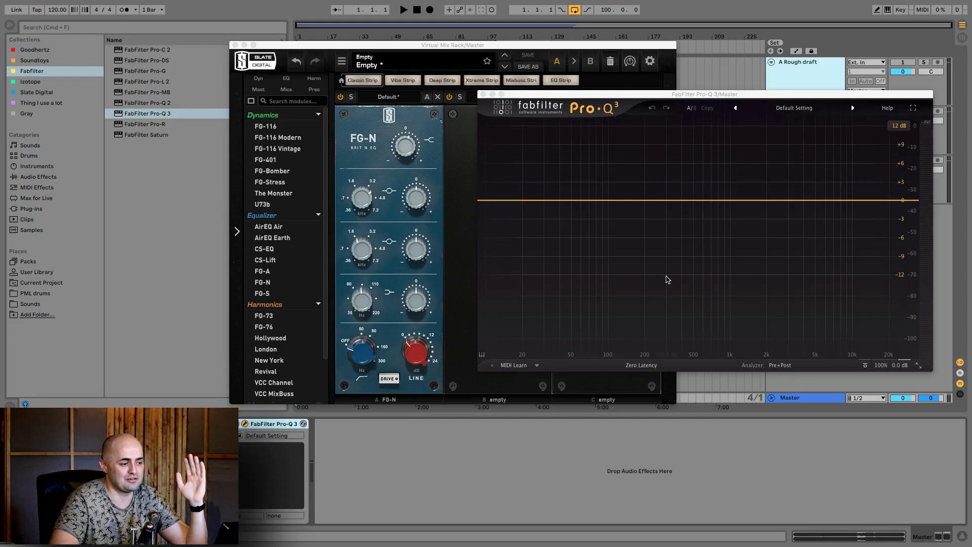
click(756, 198)
drag(750, 183, 697, 205)
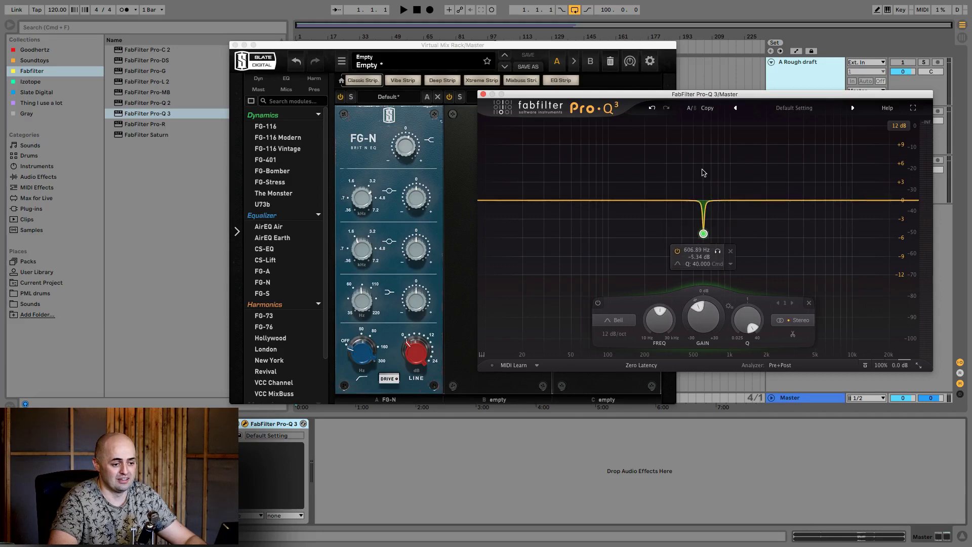